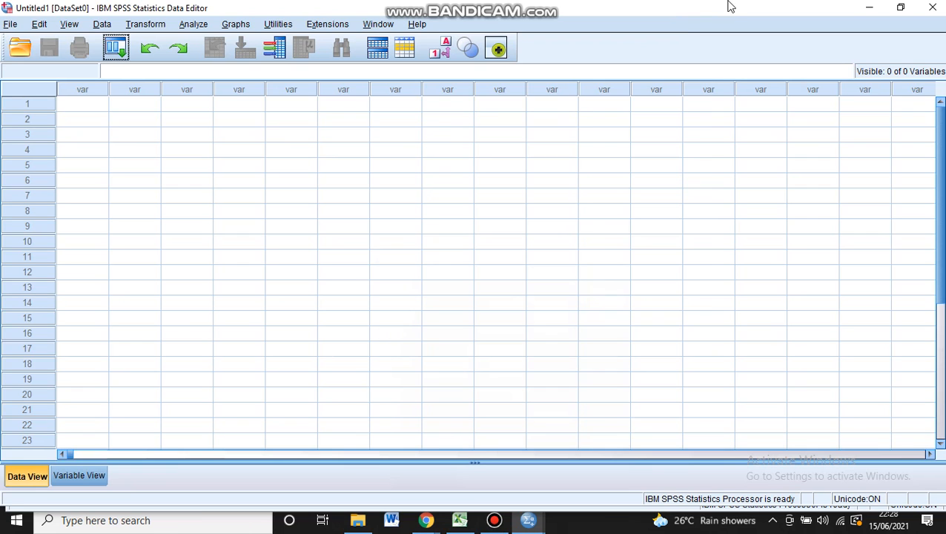
- Switch to Excel and review the scores and group codes in the two data columns of "uji t 2 pihak"
{"action": "left_click", "coordinate": [464, 522]}
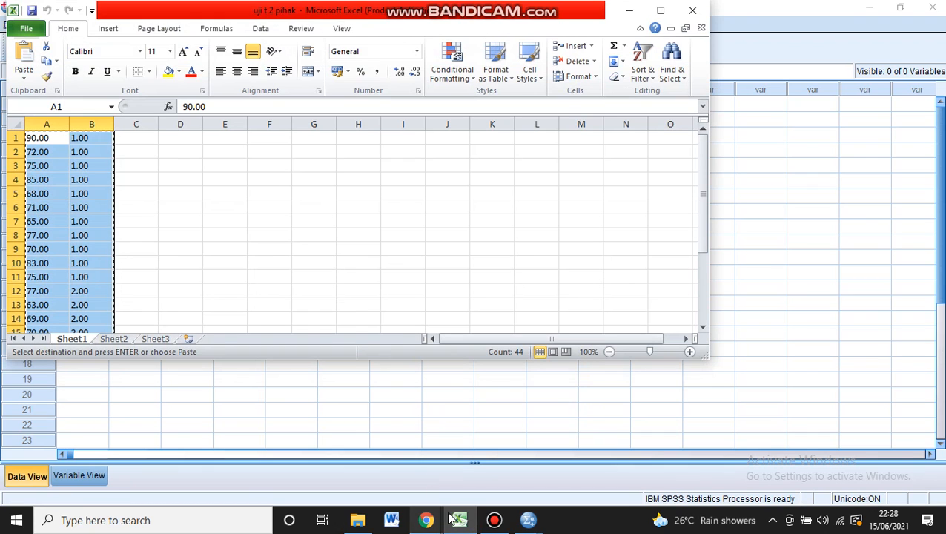
{"action": "left_click", "coordinate": [458, 522]}
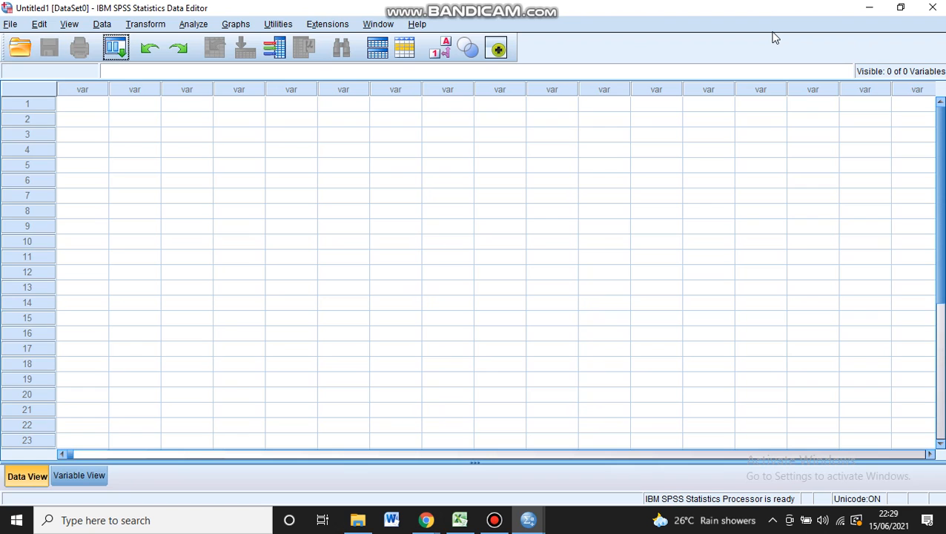
{"action": "left_click", "coordinate": [460, 521]}
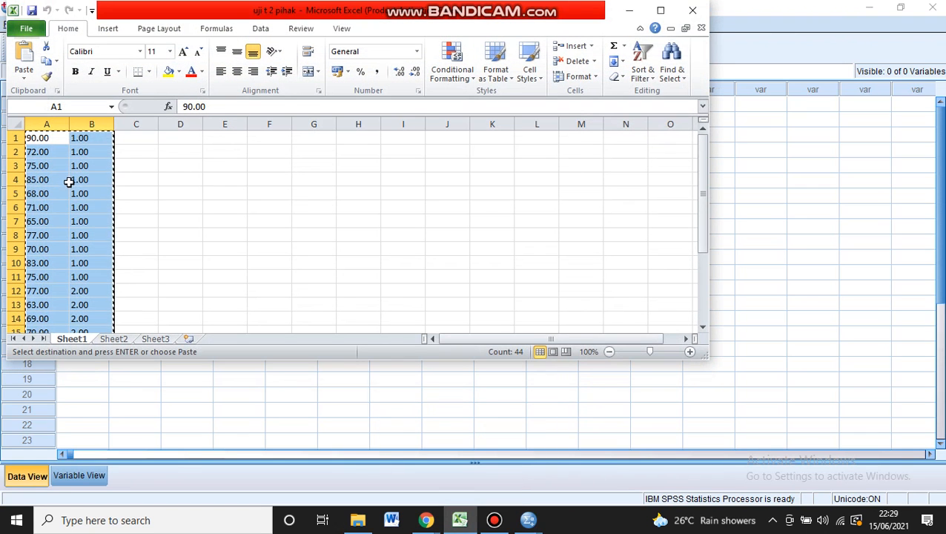
{"action": "scroll", "coordinate": [68, 180], "scroll_direction": "down", "scroll_amount": 1}
{"action": "scroll", "coordinate": [68, 180], "scroll_direction": "down", "scroll_amount": 2}
{"action": "scroll", "coordinate": [69, 181], "scroll_direction": "up", "scroll_amount": 2}
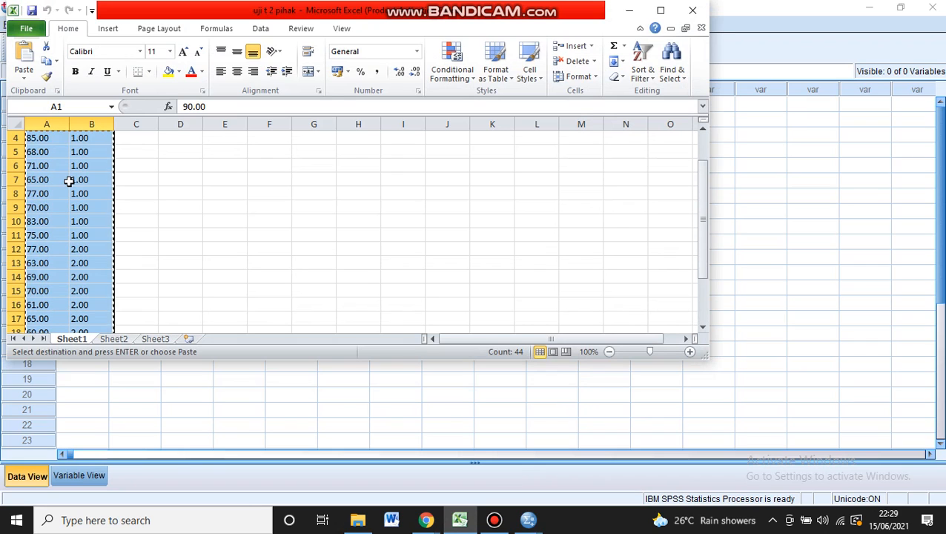
{"action": "scroll", "coordinate": [69, 180], "scroll_direction": "up", "scroll_amount": 1}
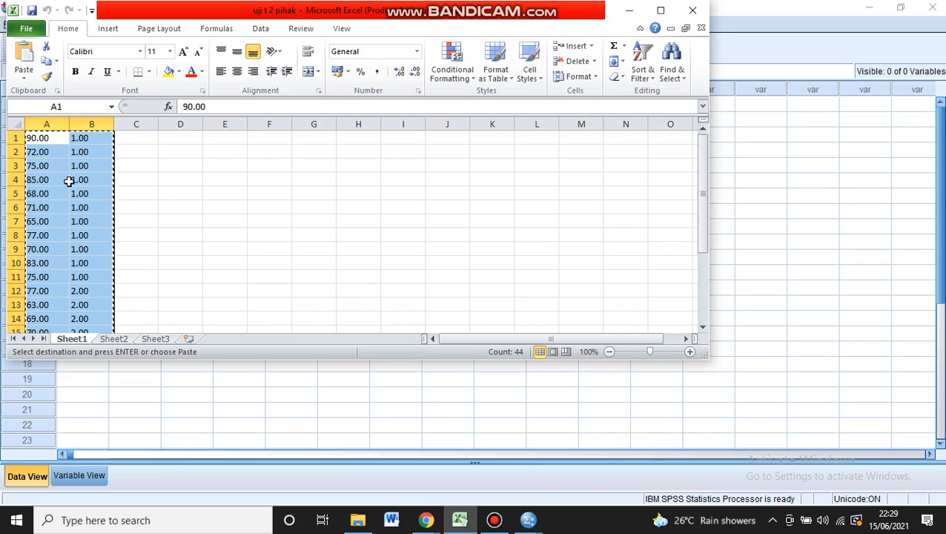
{"action": "scroll", "coordinate": [68, 181], "scroll_direction": "down", "scroll_amount": 2}
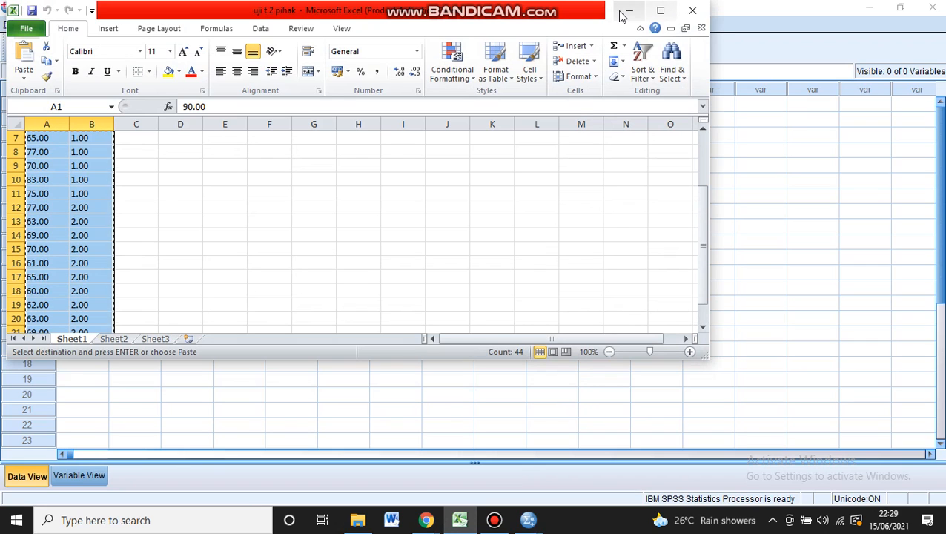
{"action": "left_click", "coordinate": [628, 11]}
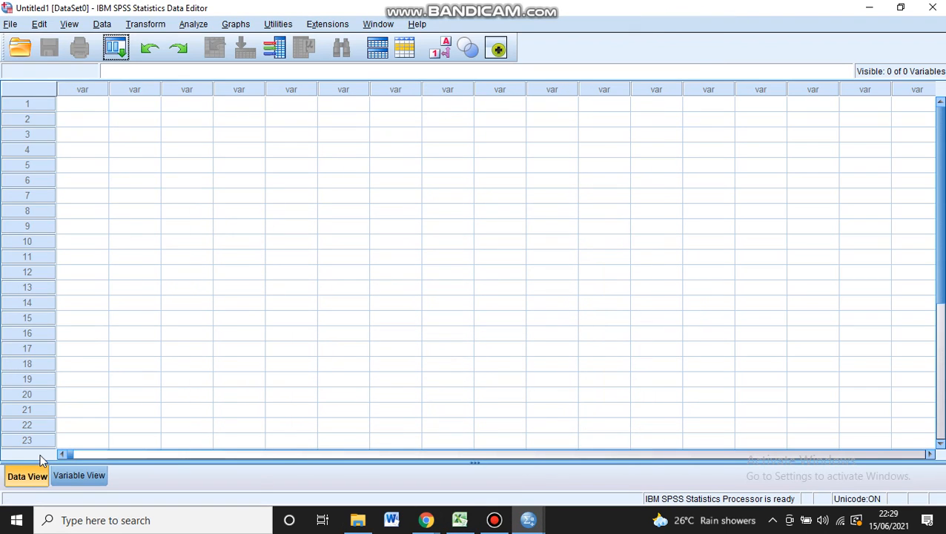
- Define two variables named "hasil" and "kelas" in the SPSS variable definitions
{"action": "left_click", "coordinate": [70, 482]}
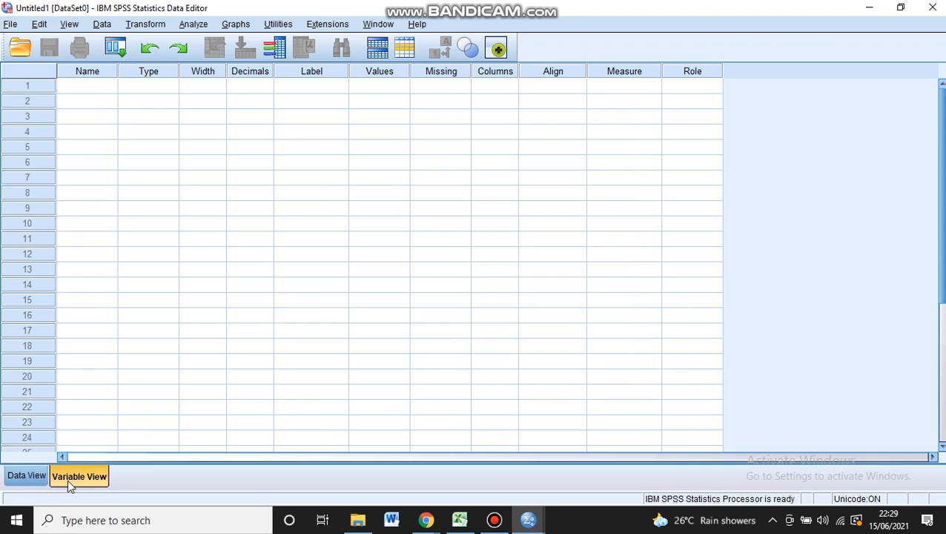
{"action": "left_click", "coordinate": [94, 90]}
{"action": "type", "text": "hasil"}
{"action": "mouse_move", "coordinate": [457, 523]}
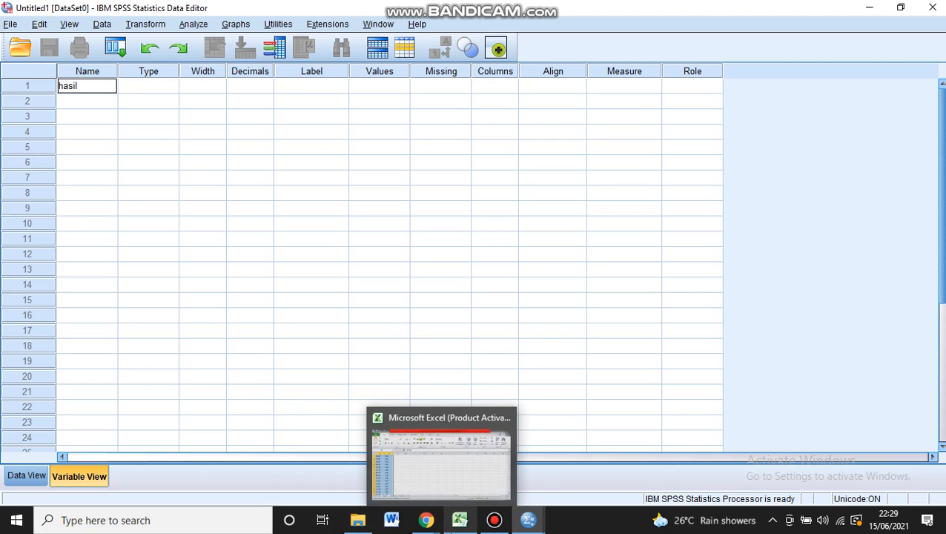
{"action": "type", "text": "l"}
{"action": "key", "text": "Return"}
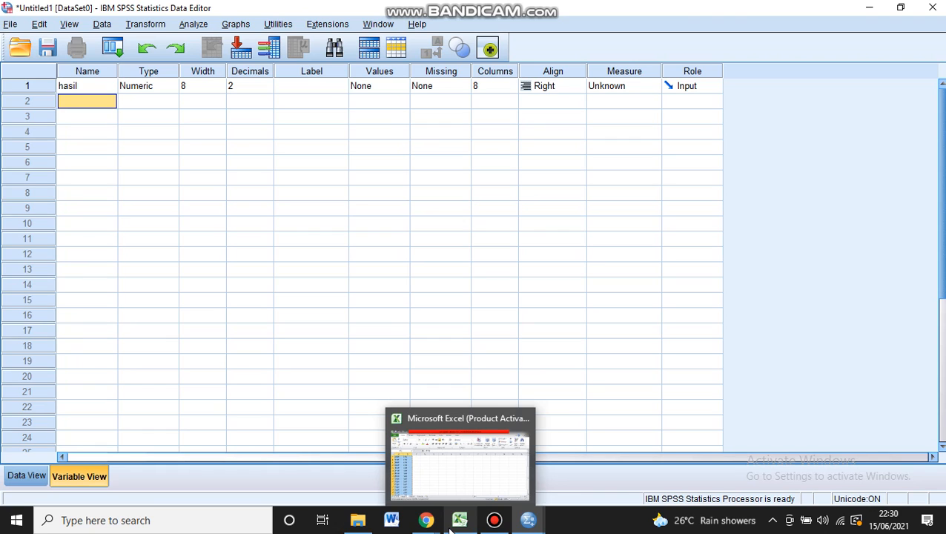
{"action": "type", "text": "kelas"}
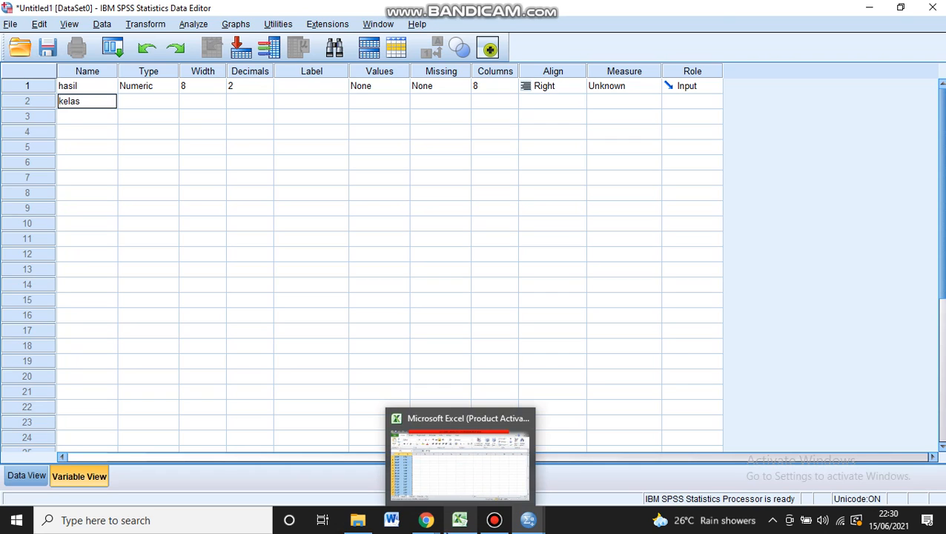
{"action": "left_click", "coordinate": [264, 104]}
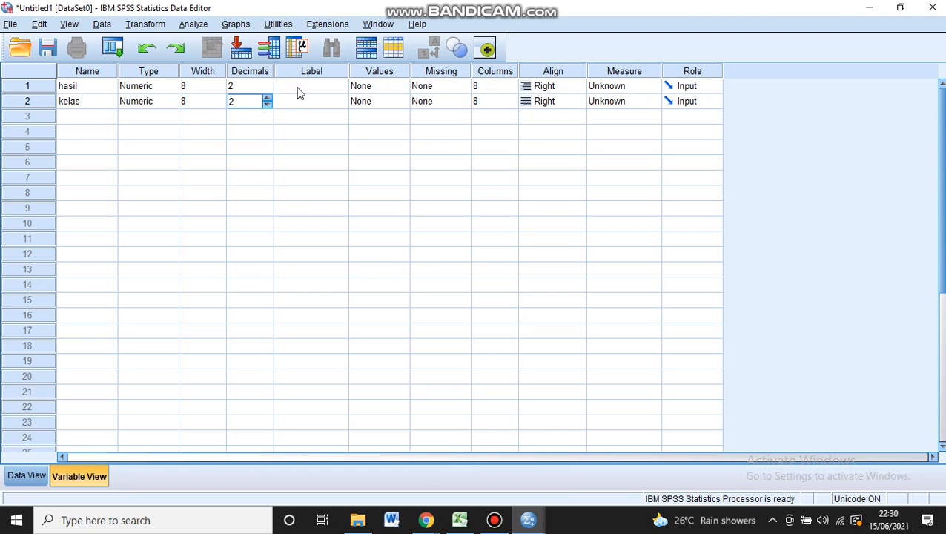
- Set the number of decimals for the variable hasil to 1
{"action": "left_click", "coordinate": [258, 86]}
{"action": "left_click", "coordinate": [268, 84]}
{"action": "left_click", "coordinate": [267, 89]}
{"action": "left_click", "coordinate": [268, 89]}
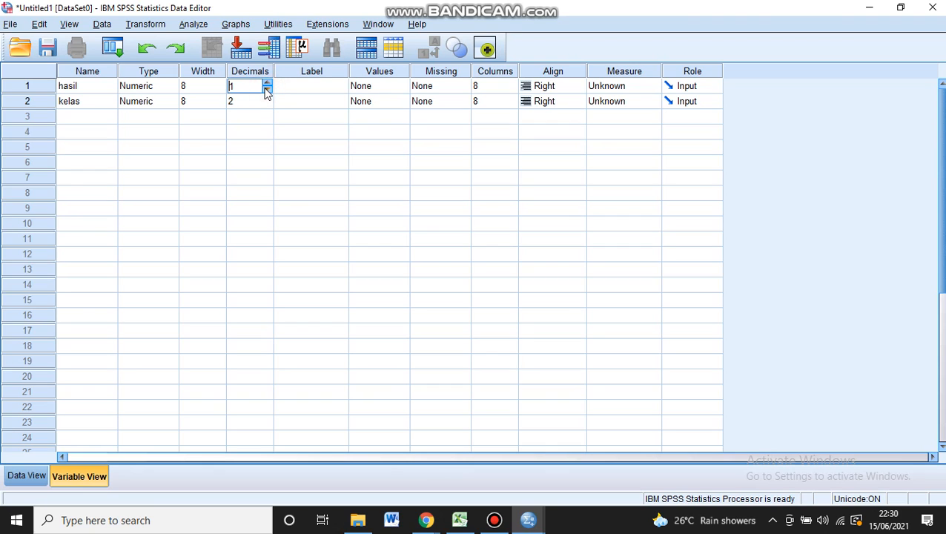
- Set the number of decimals for the variable kelas to 0
{"action": "left_click", "coordinate": [236, 102]}
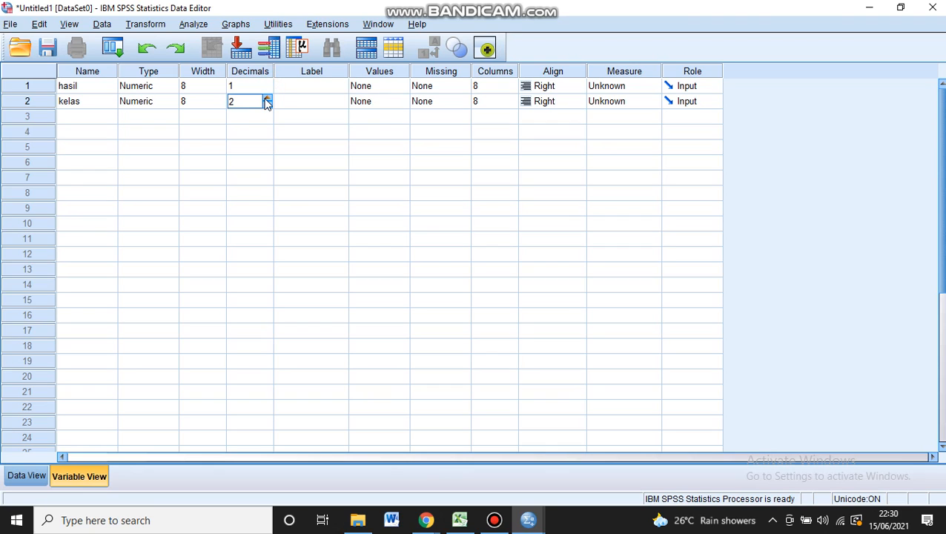
{"action": "left_click", "coordinate": [268, 98]}
{"action": "left_click", "coordinate": [268, 98]}
{"action": "left_click", "coordinate": [268, 104]}
{"action": "left_click", "coordinate": [268, 105]}
{"action": "left_click", "coordinate": [268, 104]}
{"action": "left_click", "coordinate": [267, 105]}
- Label the variable hasil "hasil belajar" and the variable kelas "eksperimen dan kontrol"
{"action": "left_click", "coordinate": [321, 86]}
{"action": "left_click", "coordinate": [306, 83]}
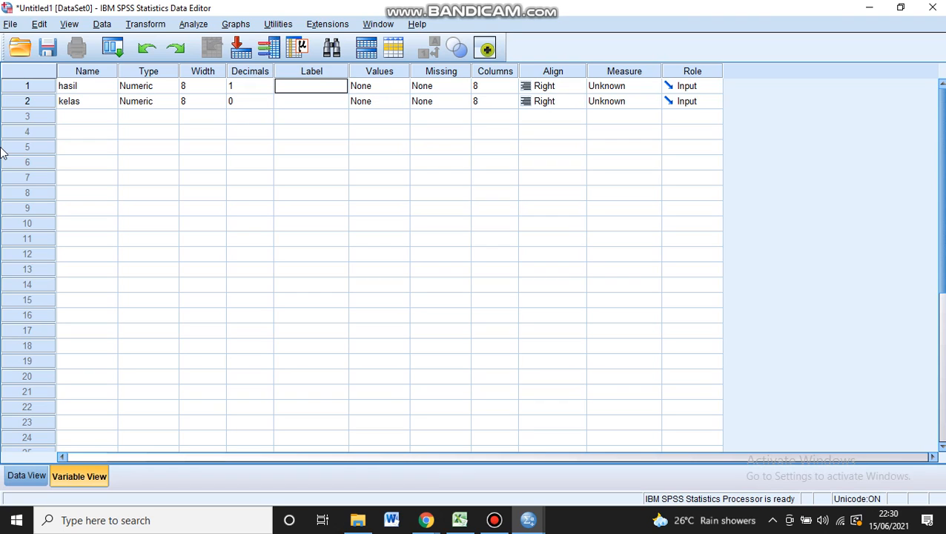
{"action": "type", "text": "hasil belajar"}
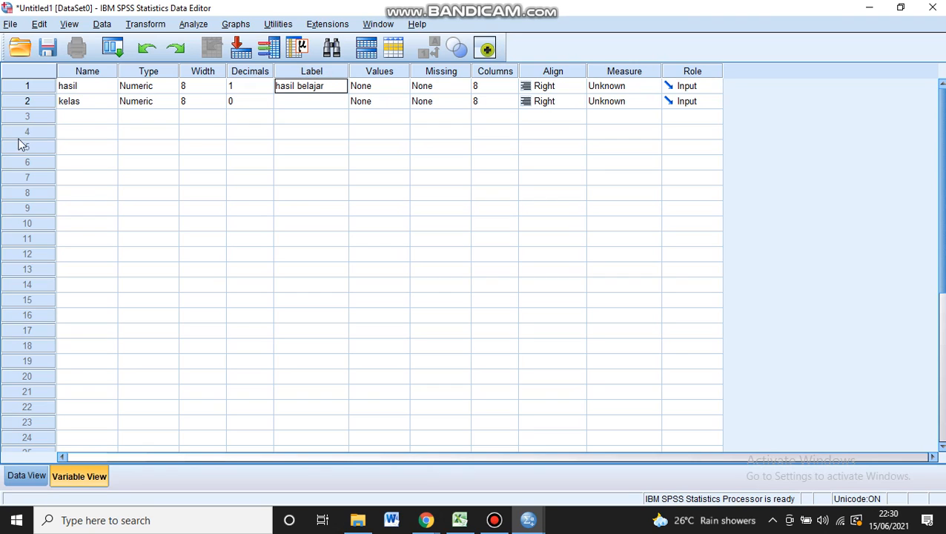
{"action": "left_click", "coordinate": [289, 104]}
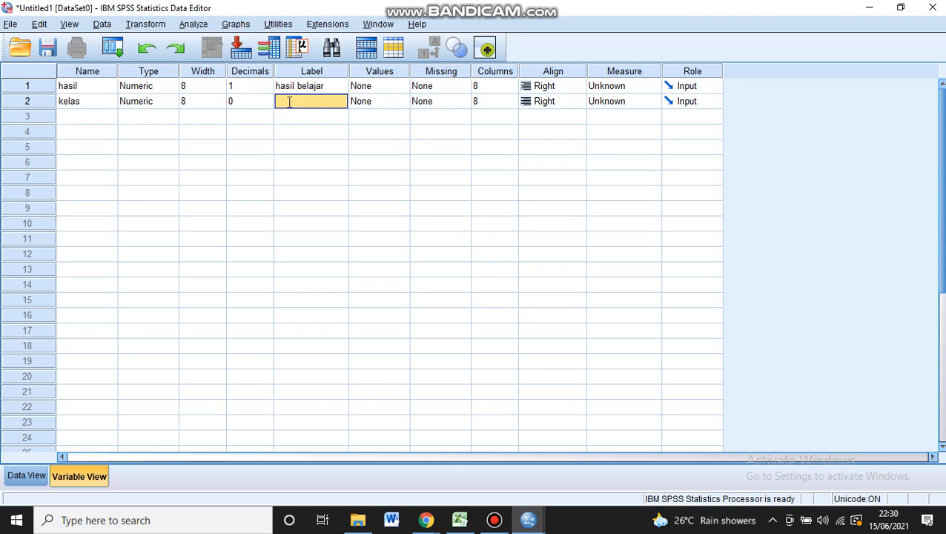
{"action": "type", "text": "eksp"}
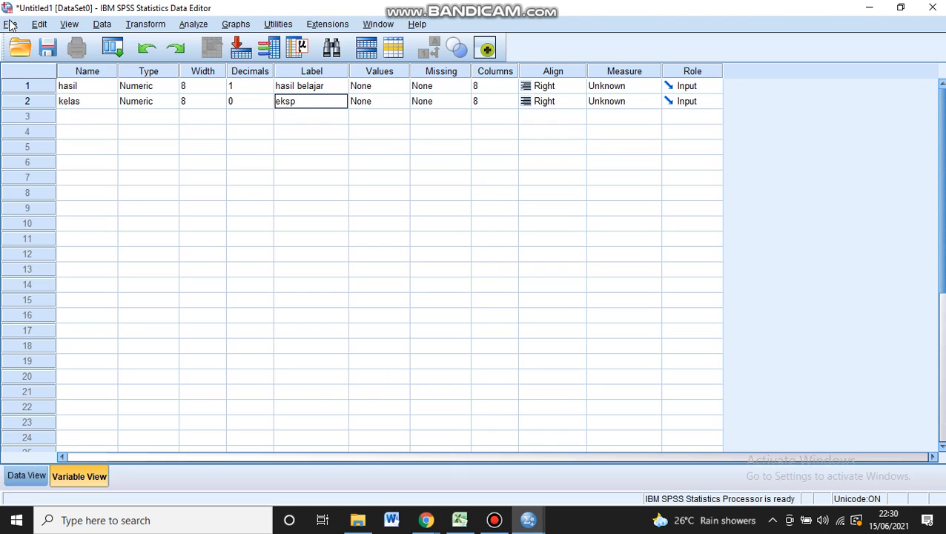
{"action": "type", "text": "erimen dan konr"}
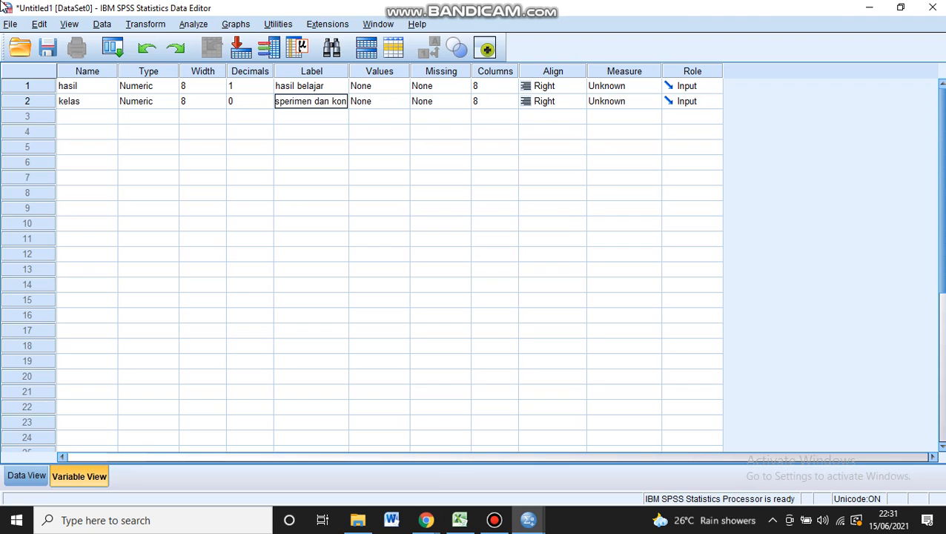
{"action": "key", "text": "BackSpace"}
{"action": "type", "text": "trol"}
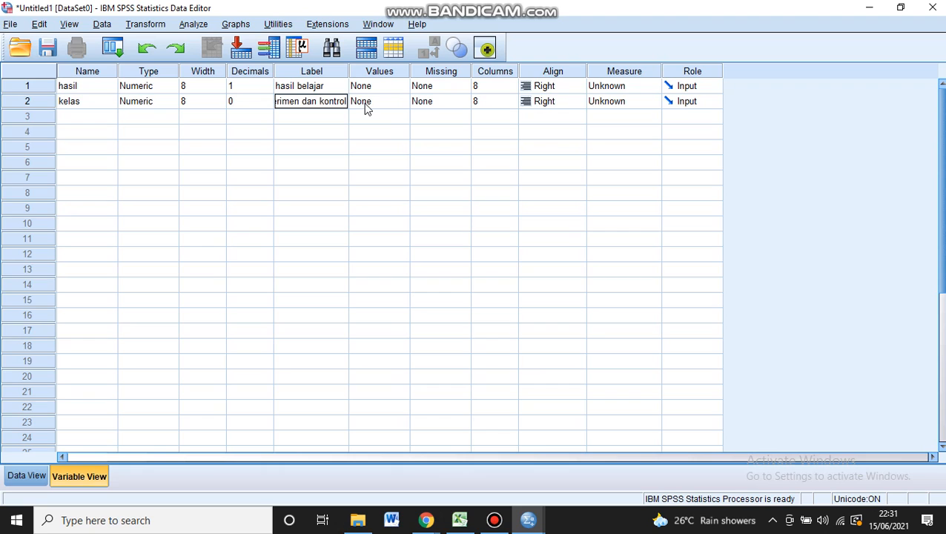
- Add a value label to the variable kelas that assigns "eksperimen" to value 1
{"action": "left_click", "coordinate": [365, 108]}
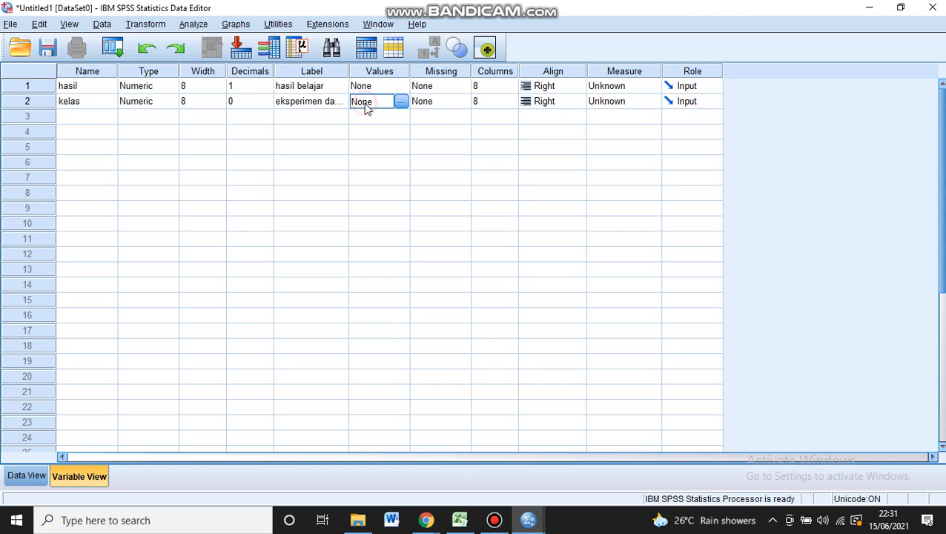
{"action": "left_click", "coordinate": [405, 104]}
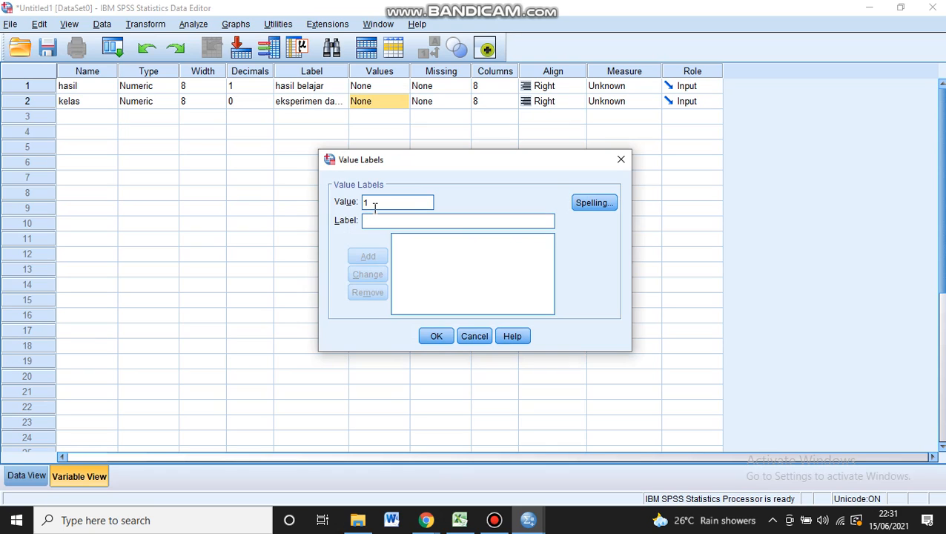
{"action": "left_click", "coordinate": [374, 220]}
{"action": "type", "text": "e"}
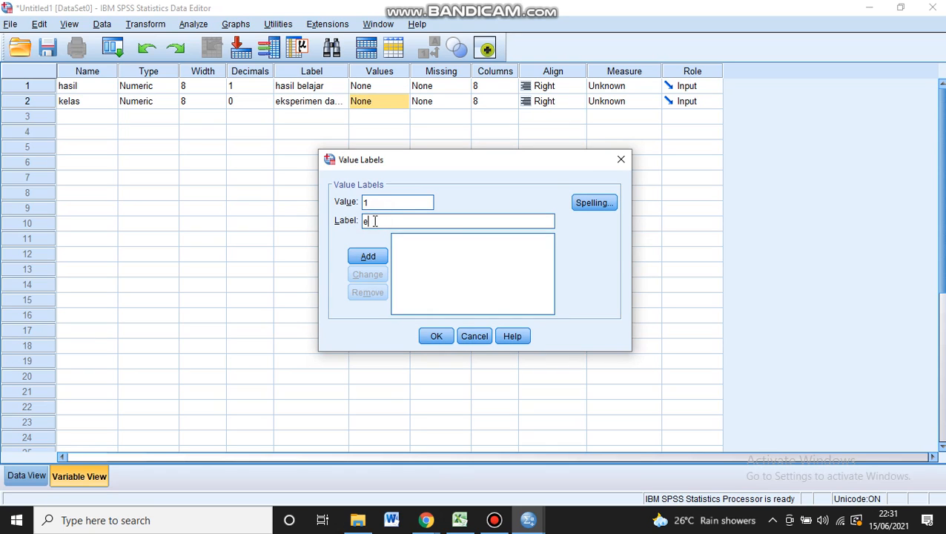
{"action": "type", "text": "ksperimen"}
{"action": "left_click", "coordinate": [369, 261]}
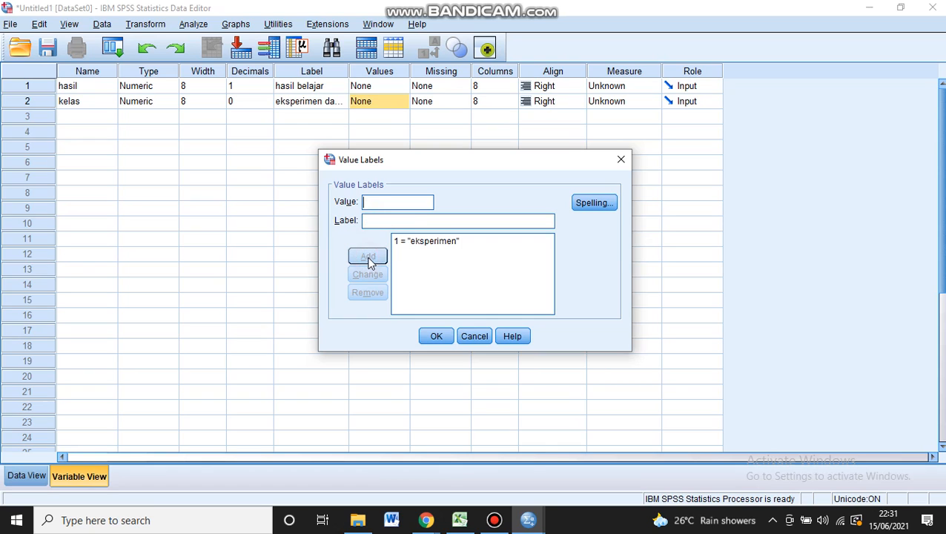
- Add the value label "kontrol" for value 2 of kelas and apply the value labels
{"action": "left_click", "coordinate": [373, 205]}
{"action": "type", "text": "2"}
{"action": "left_click", "coordinate": [378, 220]}
{"action": "type", "text": "k"}
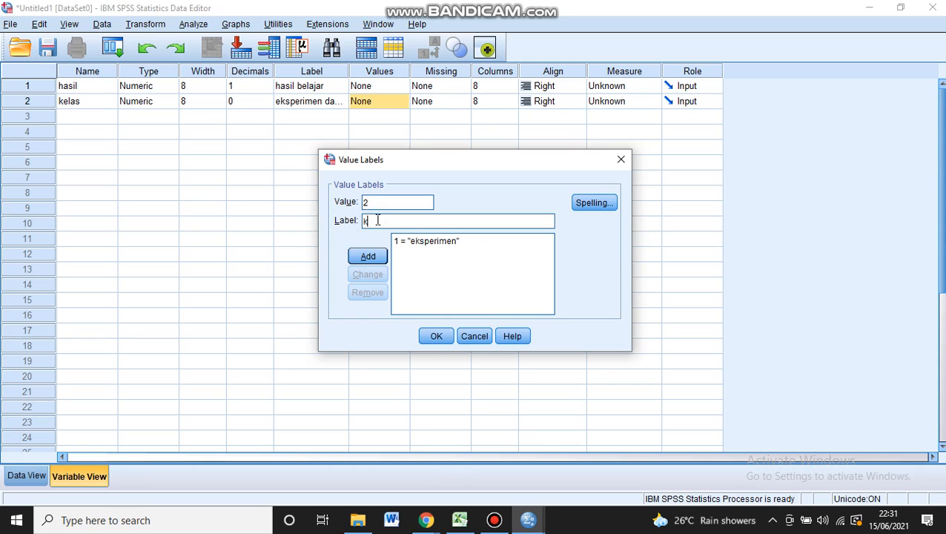
{"action": "type", "text": "ontrol"}
{"action": "left_click", "coordinate": [360, 256]}
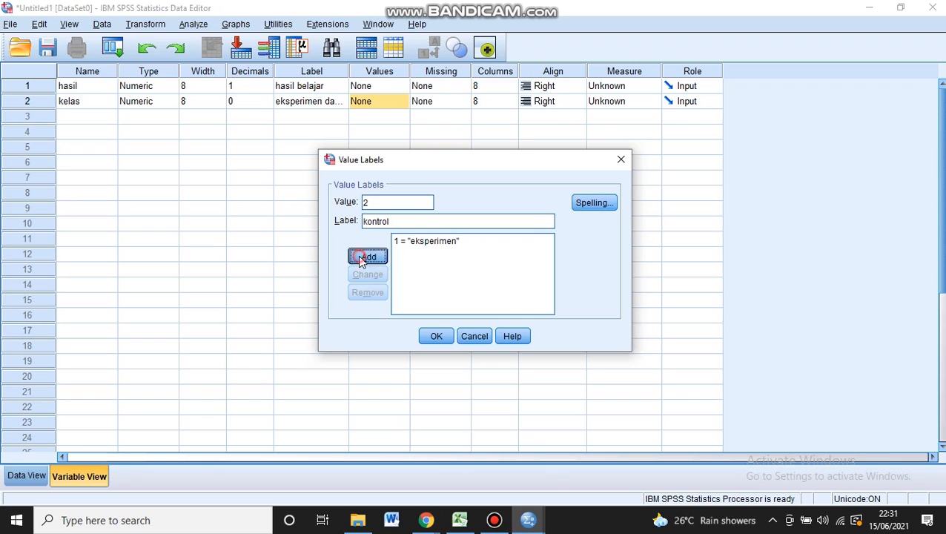
{"action": "left_click", "coordinate": [437, 338]}
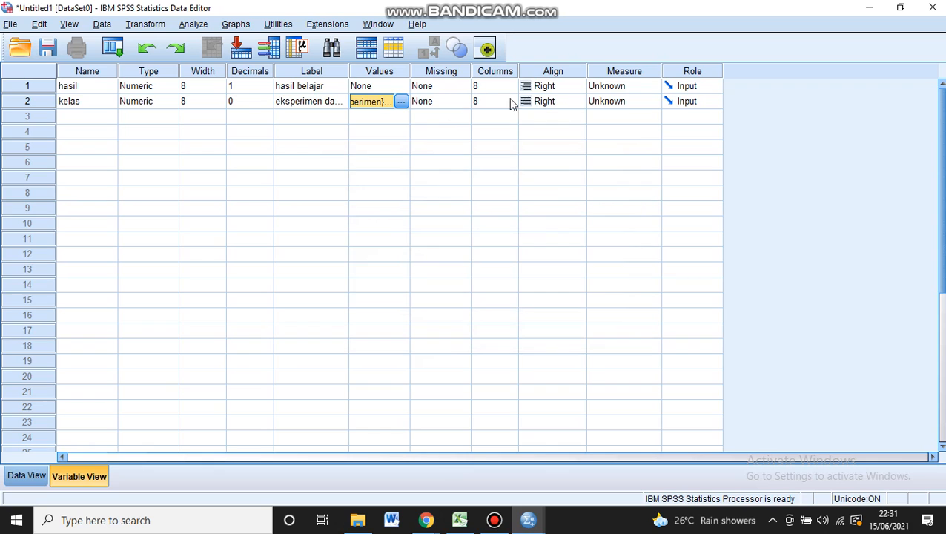
- Set the measurement level of hasil to Nominal and that of kelas to Scale
{"action": "left_click", "coordinate": [605, 87]}
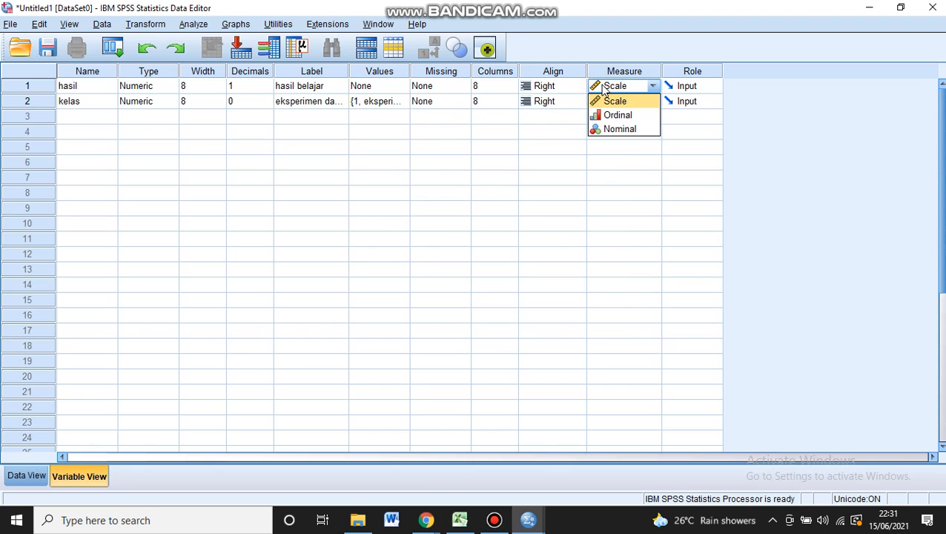
{"action": "left_click", "coordinate": [620, 129]}
{"action": "left_click", "coordinate": [604, 104]}
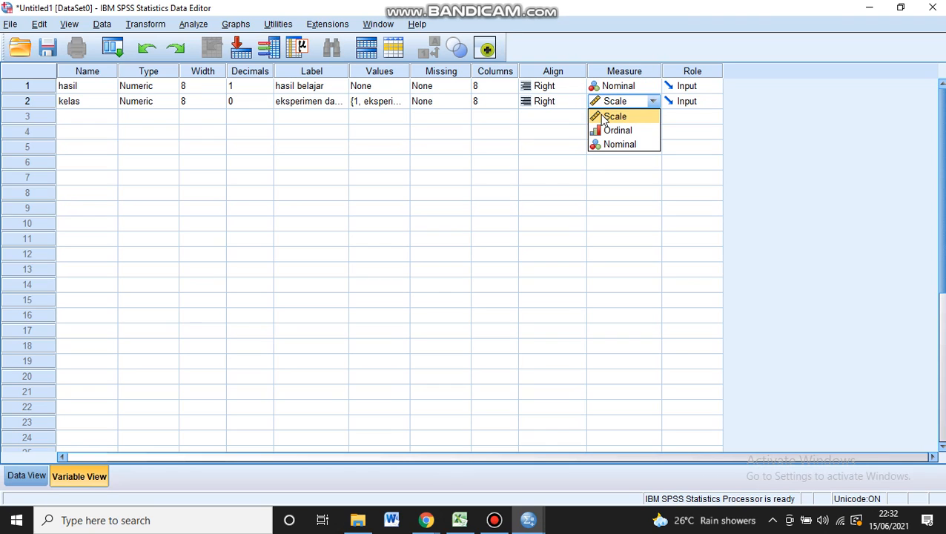
{"action": "left_click", "coordinate": [604, 119]}
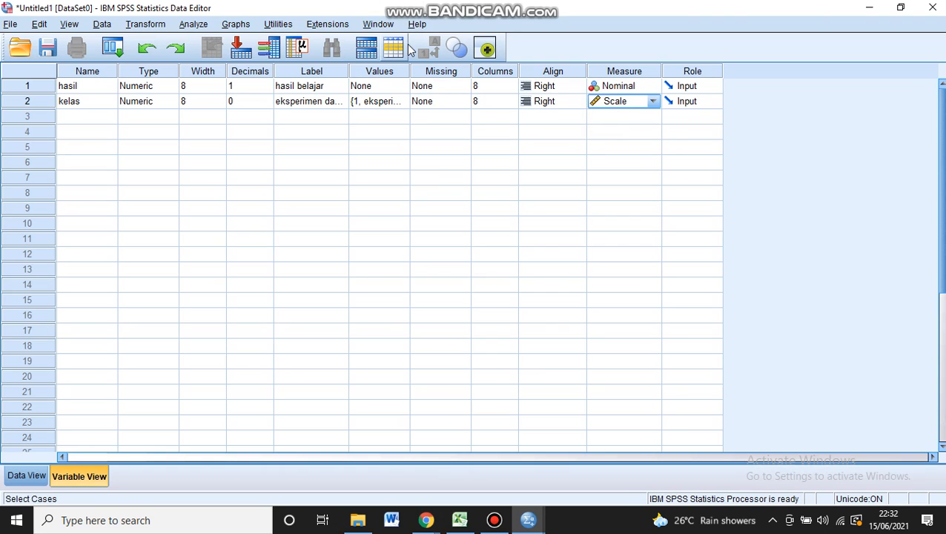
- Display the data sheet, then switch to the Excel workbook "uji t 2 pihak" and copy the whole data block A1:B22 on Sheet1
{"action": "left_click", "coordinate": [10, 480]}
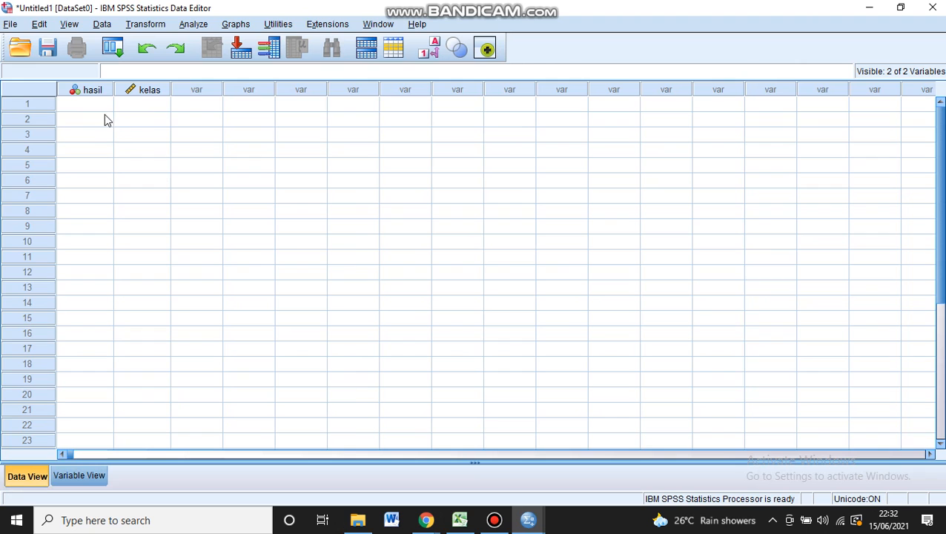
{"action": "left_click", "coordinate": [459, 521]}
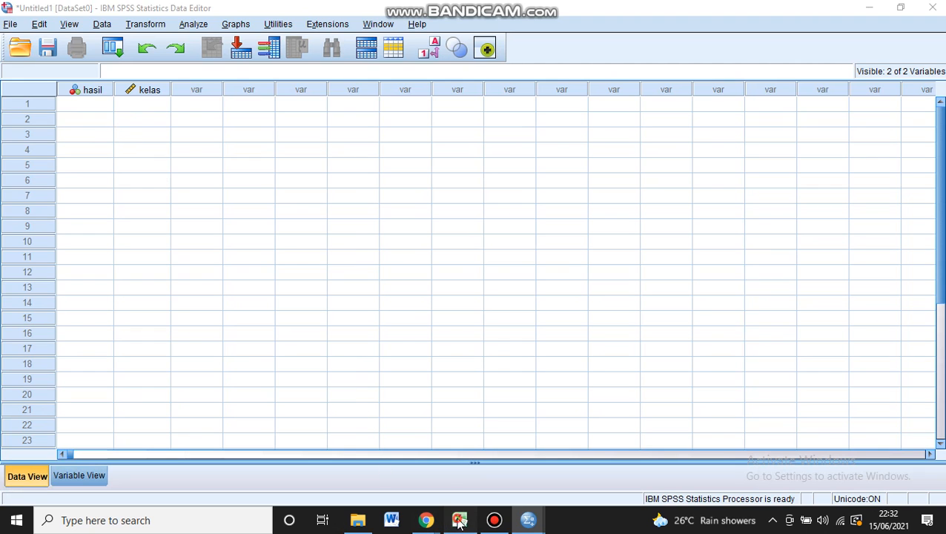
{"action": "left_click", "coordinate": [51, 149]}
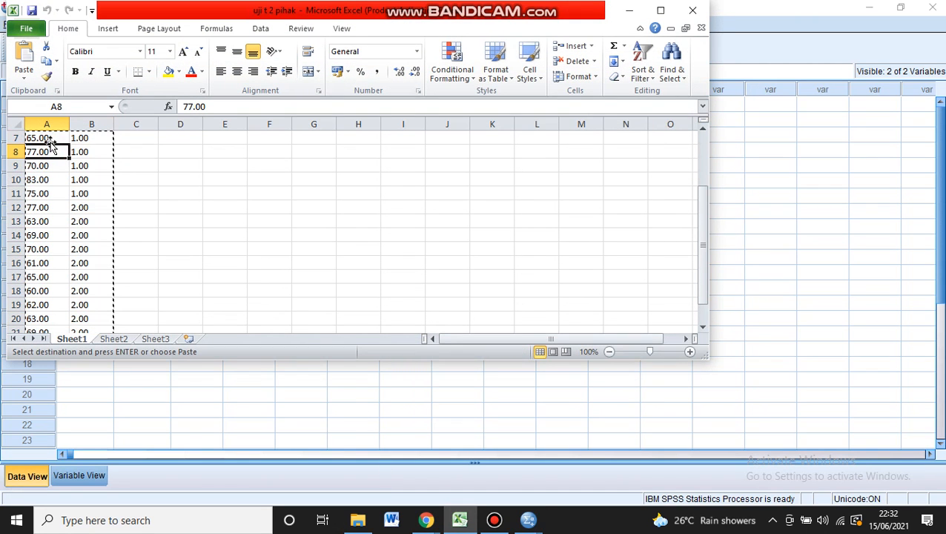
{"action": "left_click", "coordinate": [40, 137]}
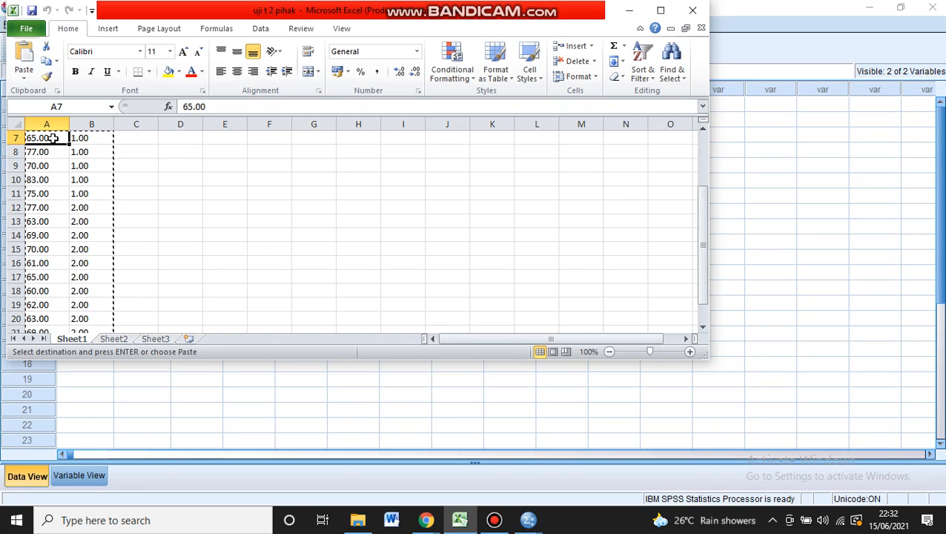
{"action": "key", "text": "ctrl+shift+Right"}
{"action": "key", "text": "ctrl+shift+Down"}
{"action": "scroll", "coordinate": [91, 179], "scroll_direction": "down", "scroll_amount": 3}
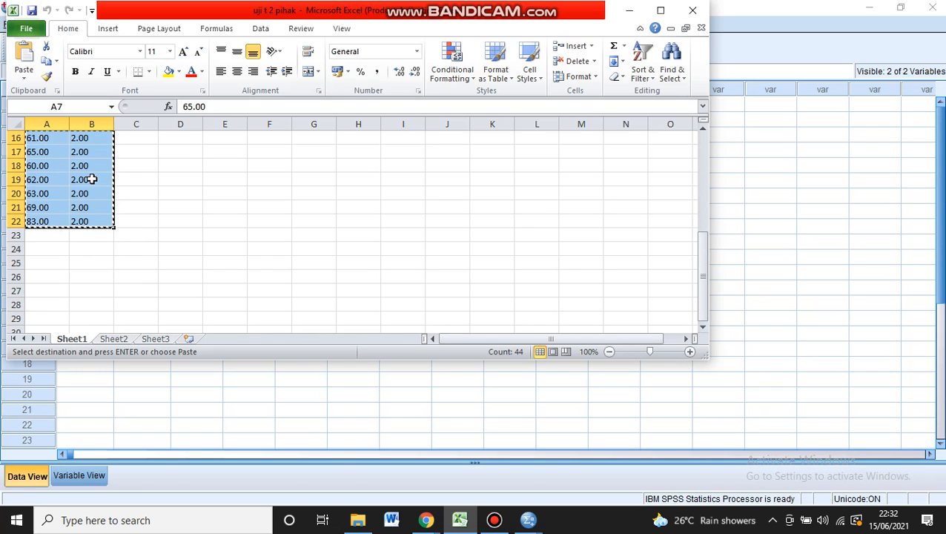
{"action": "scroll", "coordinate": [91, 179], "scroll_direction": "up", "scroll_amount": 3}
{"action": "right_click", "coordinate": [91, 179]}
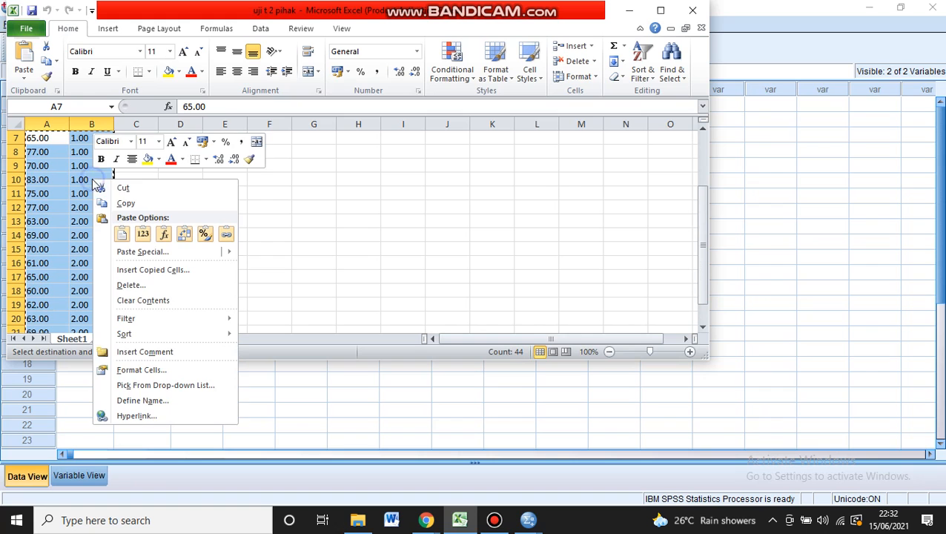
{"action": "left_click", "coordinate": [106, 204]}
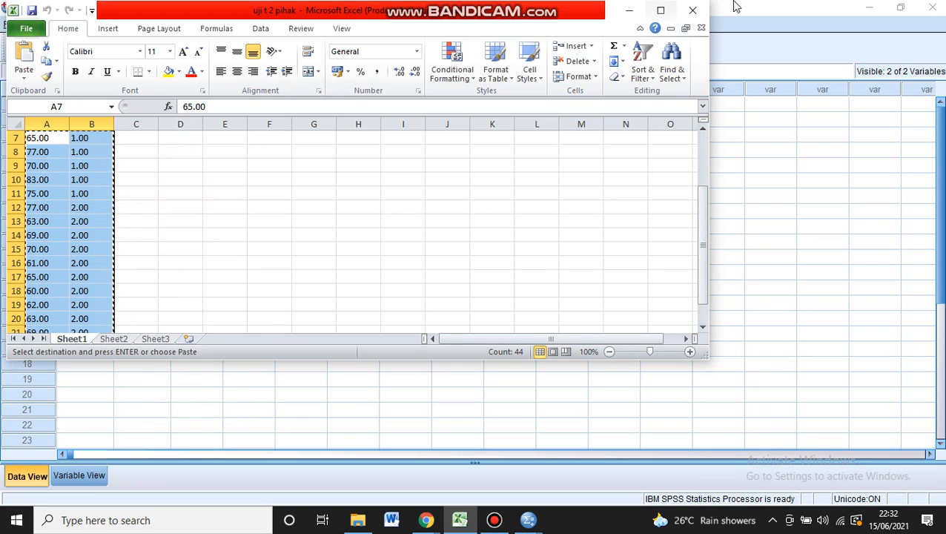
- Return to SPSS, paste the copied data from the first row of hasil across hasil and kelas, and check the pasted rows
{"action": "left_click", "coordinate": [629, 12]}
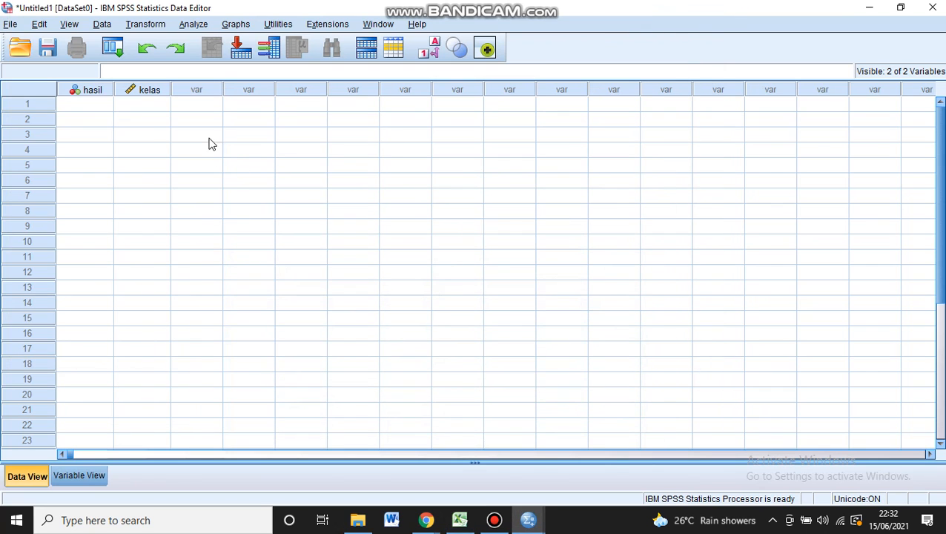
{"action": "left_click", "coordinate": [88, 106]}
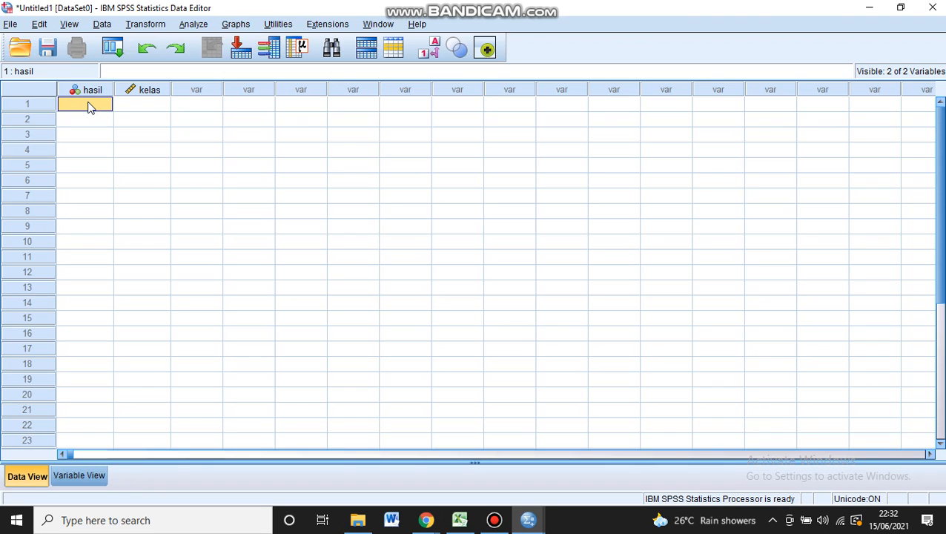
{"action": "right_click", "coordinate": [89, 106]}
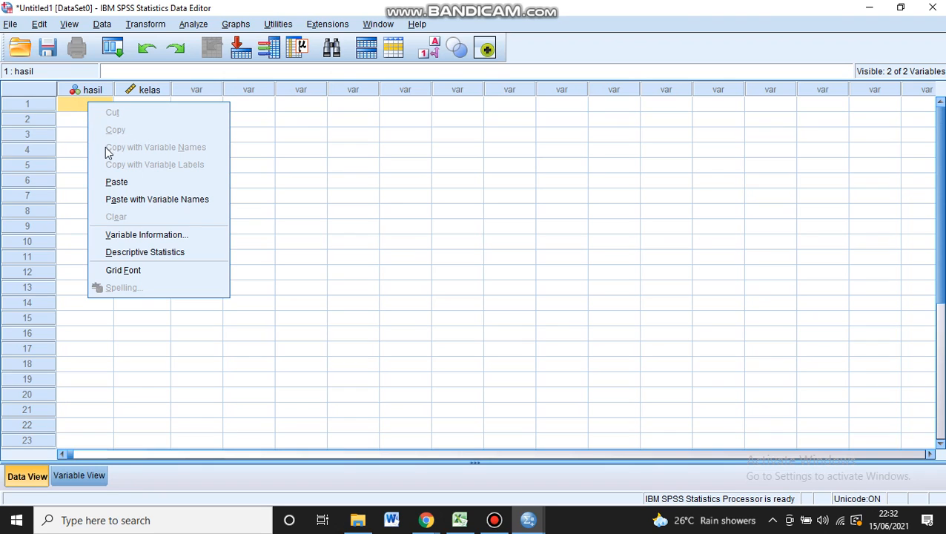
{"action": "left_click", "coordinate": [144, 189]}
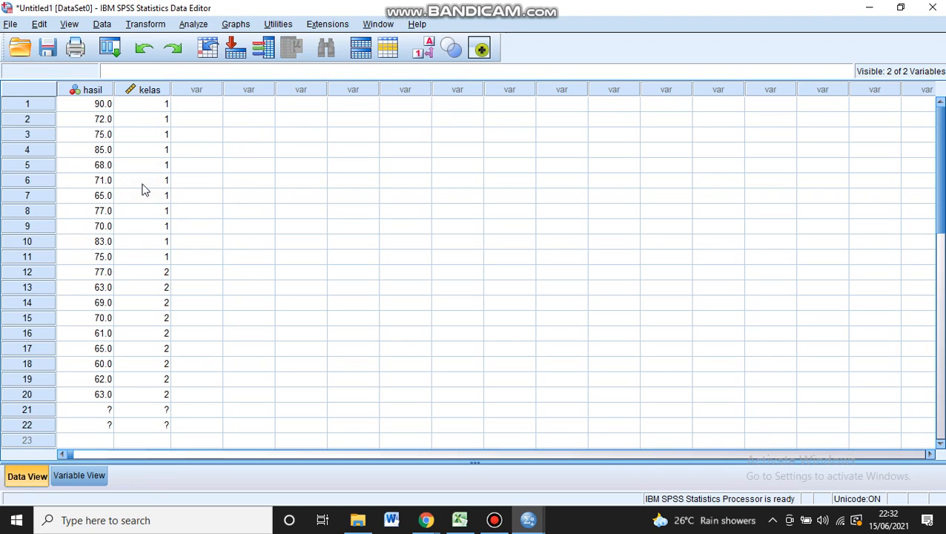
{"action": "scroll", "coordinate": [154, 335], "scroll_direction": "down", "scroll_amount": 2}
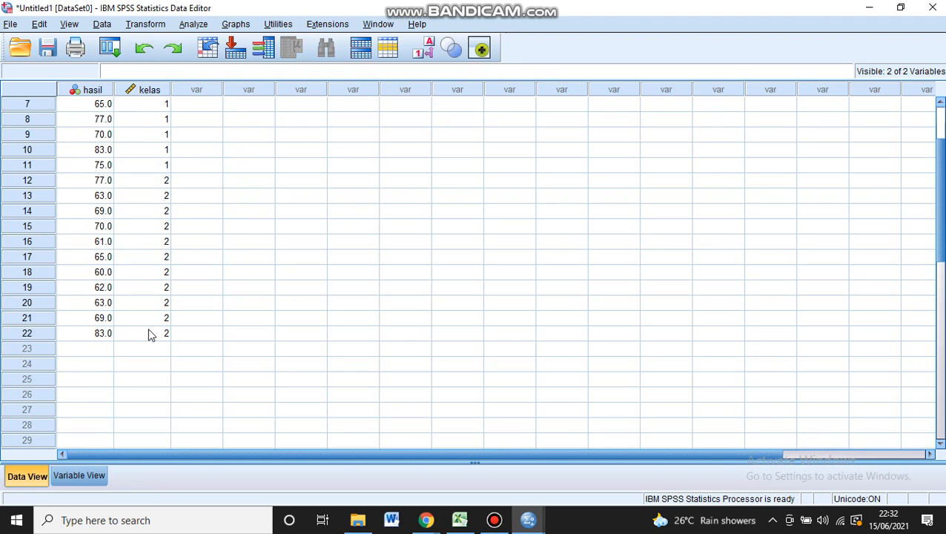
{"action": "scroll", "coordinate": [147, 333], "scroll_direction": "up", "scroll_amount": 2}
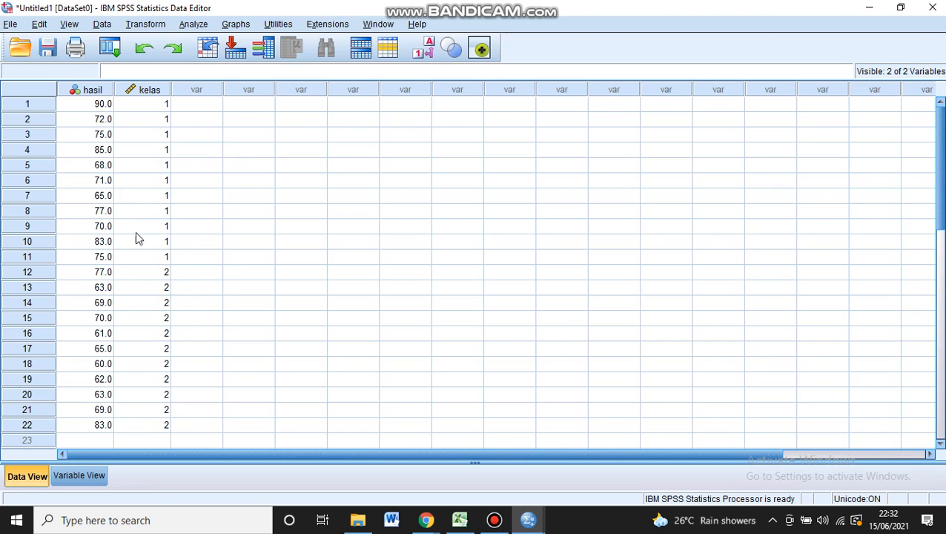
{"action": "scroll", "coordinate": [162, 159], "scroll_direction": "down", "scroll_amount": 3}
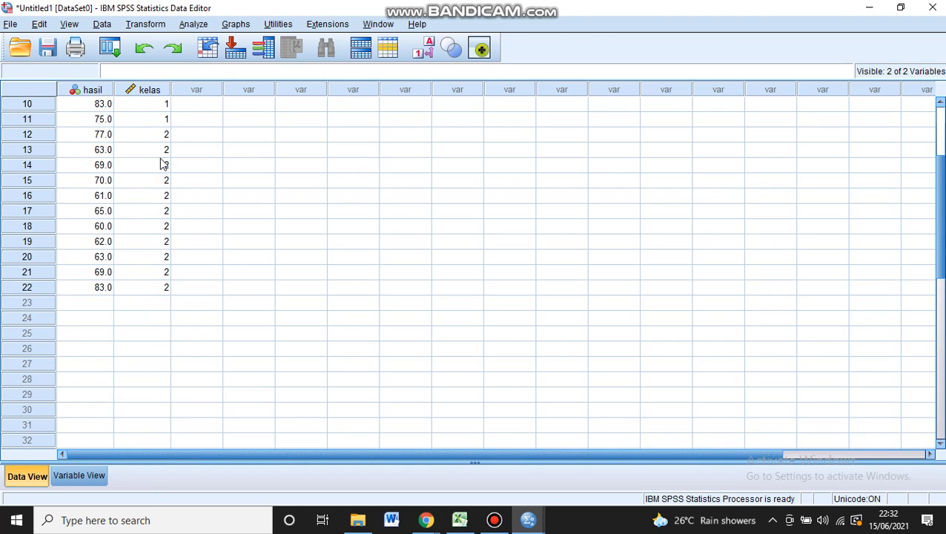
{"action": "scroll", "coordinate": [162, 164], "scroll_direction": "up", "scroll_amount": 3}
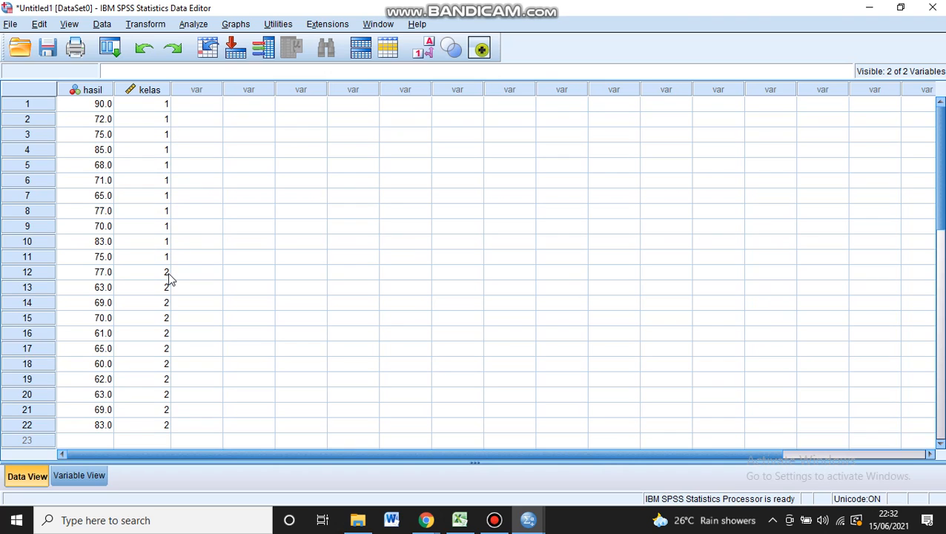
- Set up an Independent-Samples T Test with hasil belajar as the test variable and kelas as the grouping variable
{"action": "left_click", "coordinate": [194, 25]}
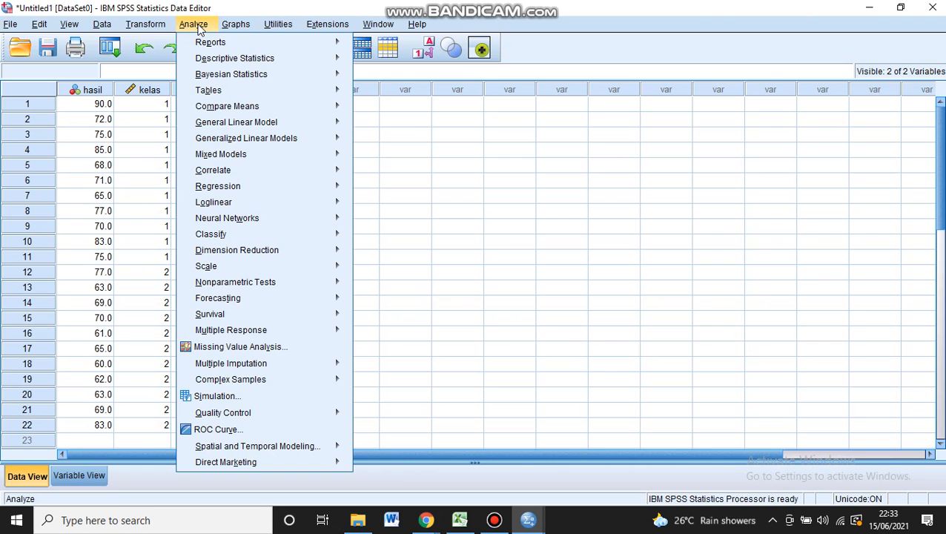
{"action": "mouse_move", "coordinate": [208, 110]}
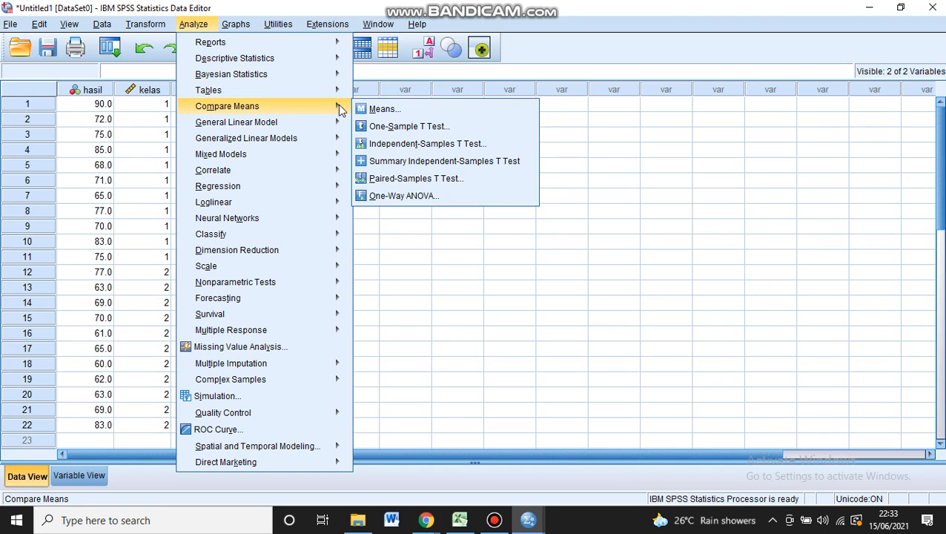
{"action": "left_click", "coordinate": [373, 143]}
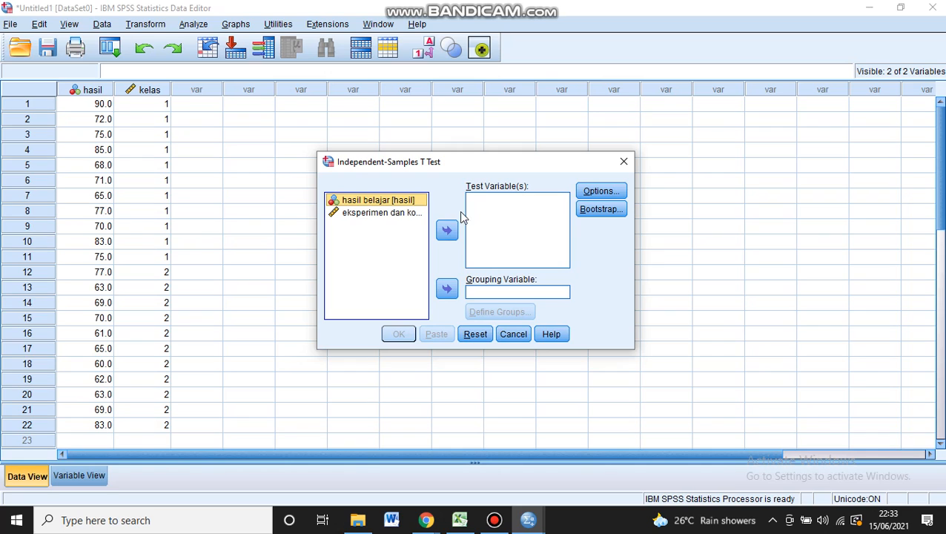
{"action": "left_click", "coordinate": [448, 231]}
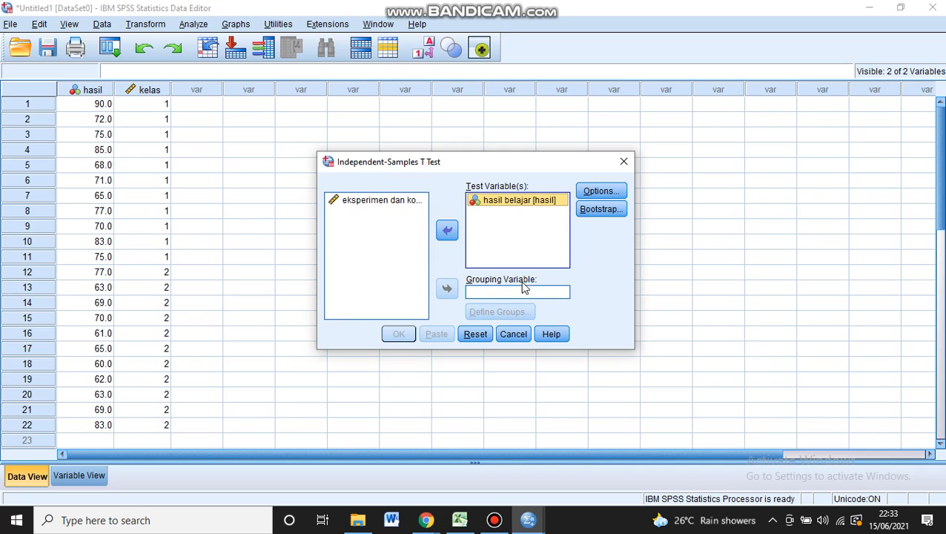
{"action": "left_click", "coordinate": [371, 207]}
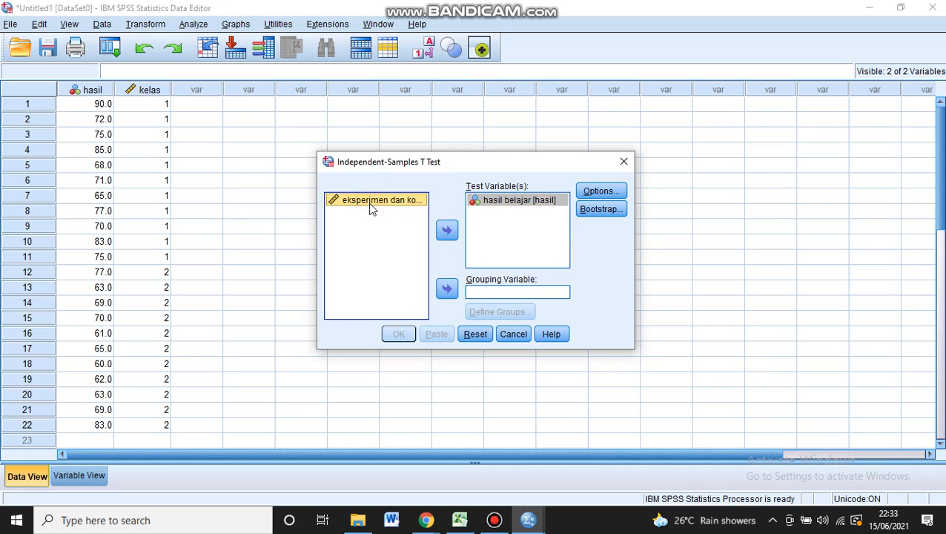
{"action": "left_click", "coordinate": [448, 290]}
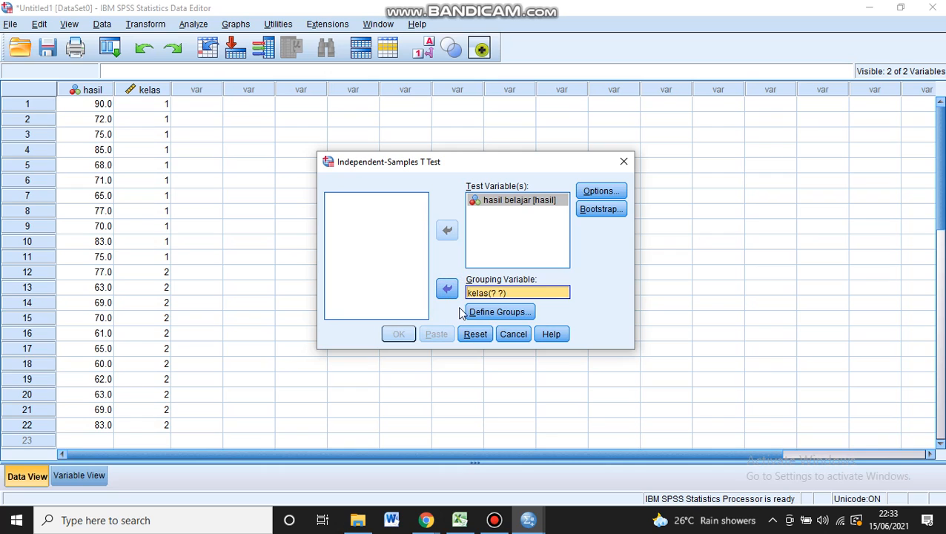
- Define the groups of kelas with value 1 for Group 1 and value 2 for Group 2, and run the test
{"action": "left_click", "coordinate": [479, 313]}
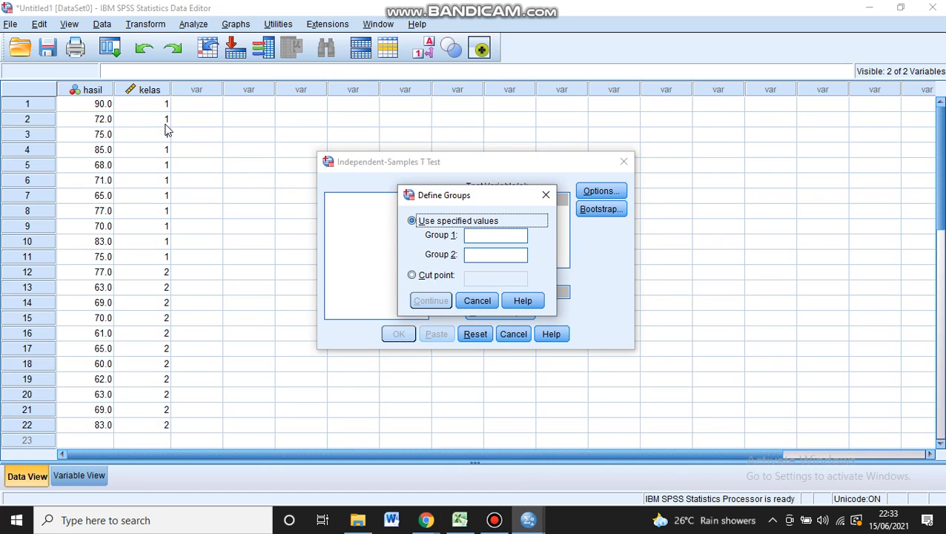
{"action": "left_click", "coordinate": [468, 235]}
{"action": "type", "text": "1"}
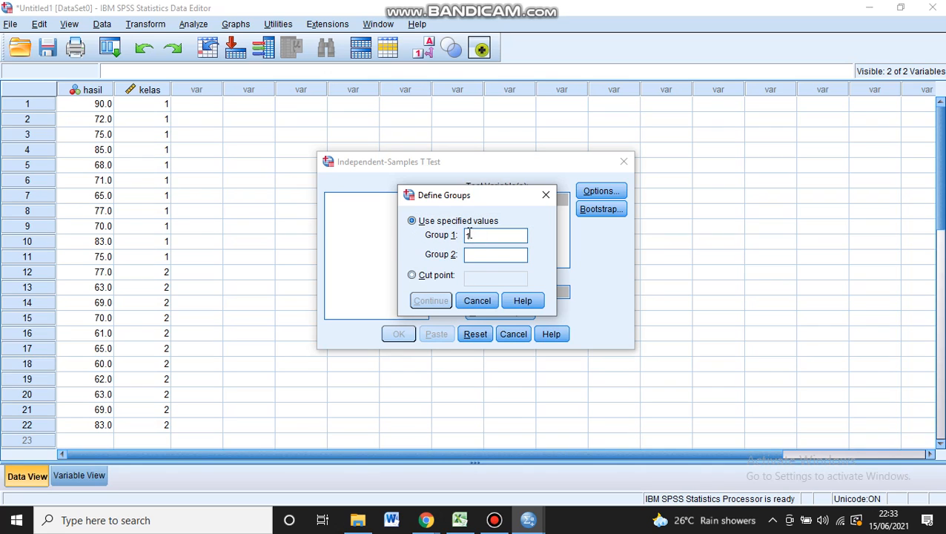
{"action": "left_click", "coordinate": [480, 255]}
{"action": "type", "text": "2"}
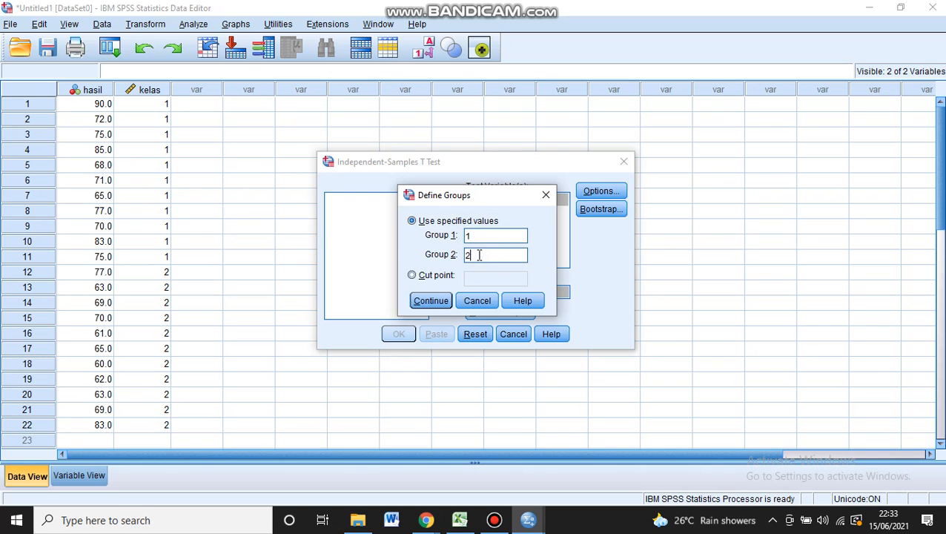
{"action": "left_click", "coordinate": [430, 301]}
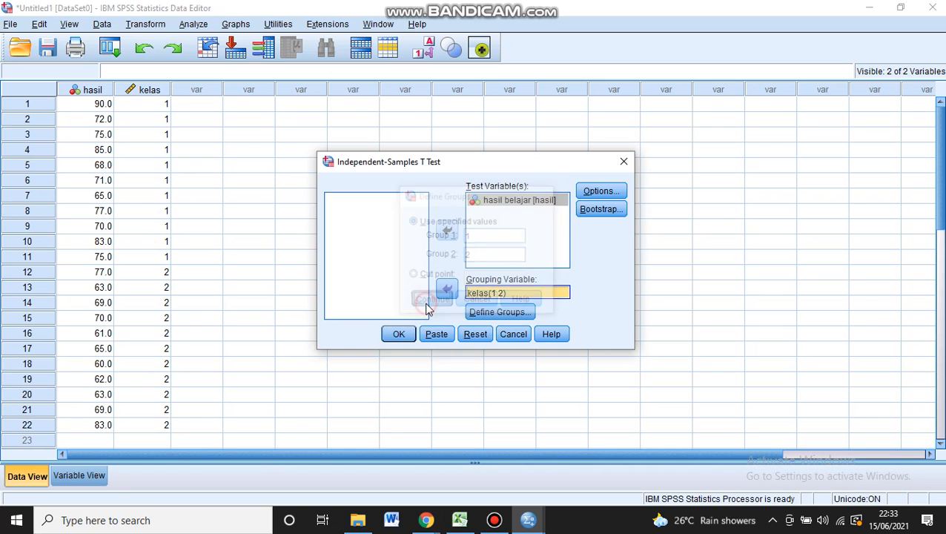
{"action": "left_click", "coordinate": [405, 334]}
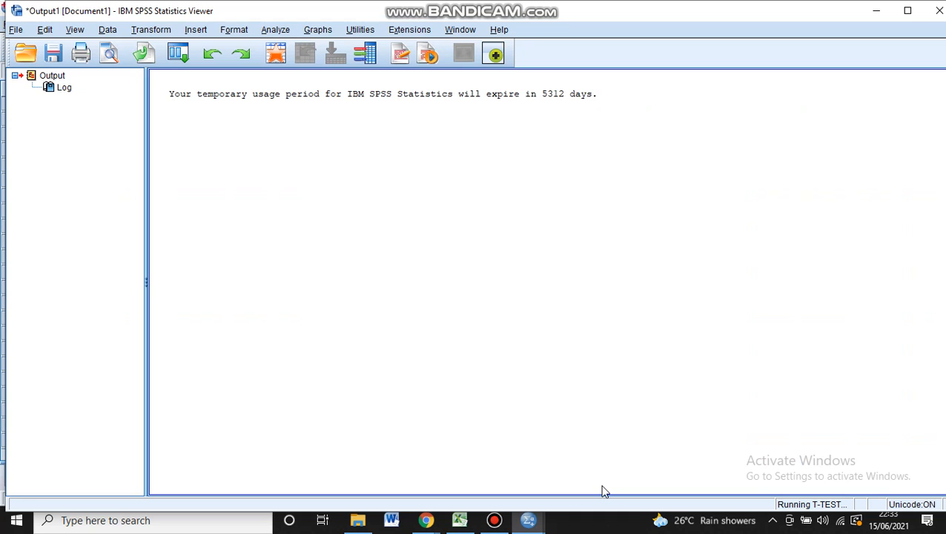